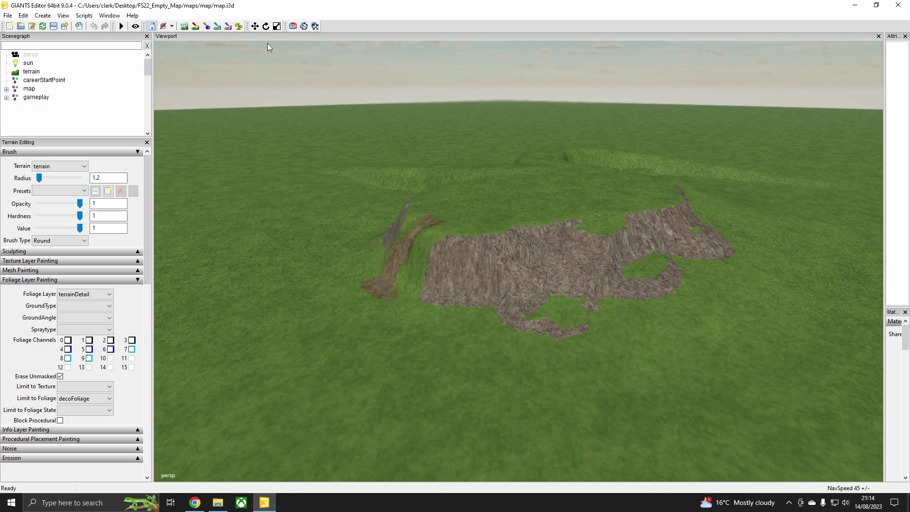
Turn on Foliage Paint mode and bring up the Foliage Layer list to pick terrainDetail.
left_click(239, 26)
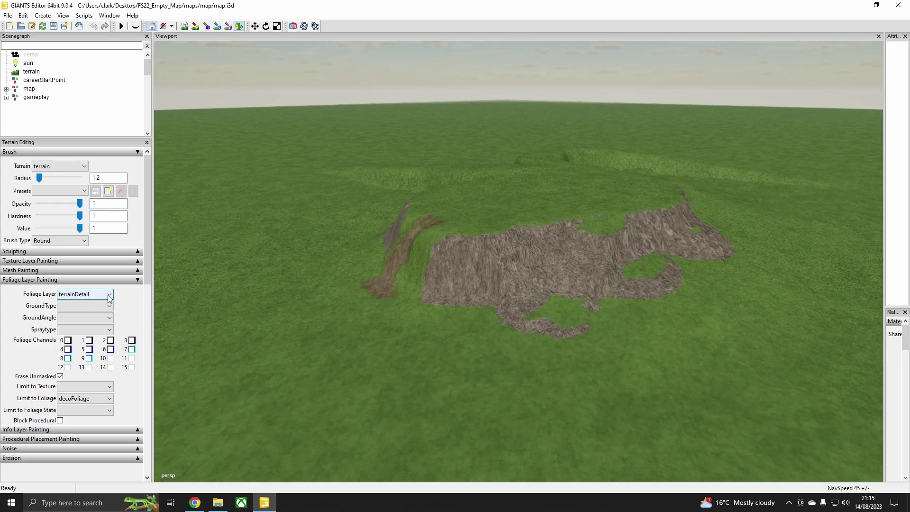
left_click(110, 296)
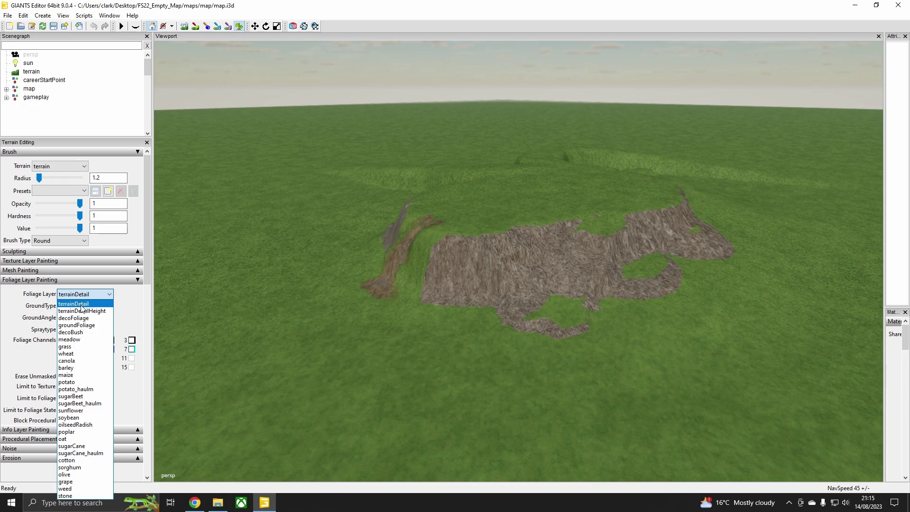
Keep terrainDetail and set ground type Plowed at -90 Degrees, leaving spray type unset.
left_click(110, 295)
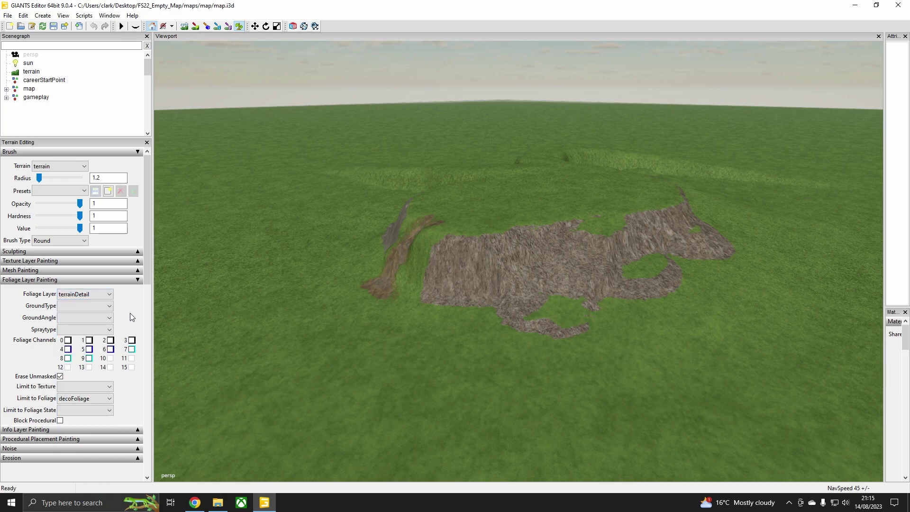
left_click(100, 306)
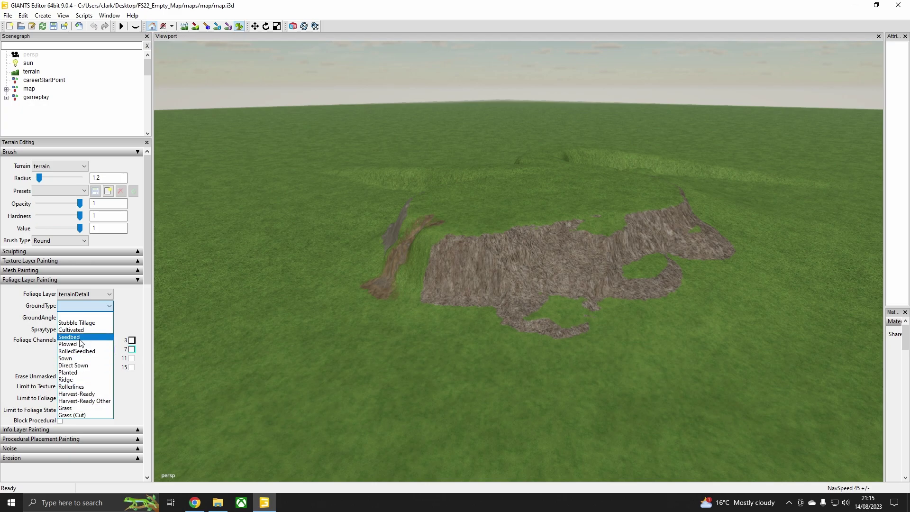
left_click(80, 348)
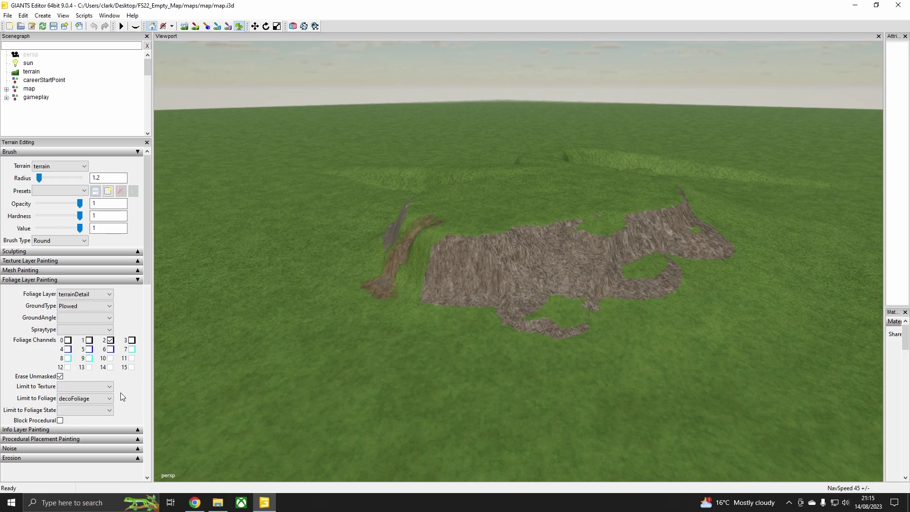
left_click(78, 318)
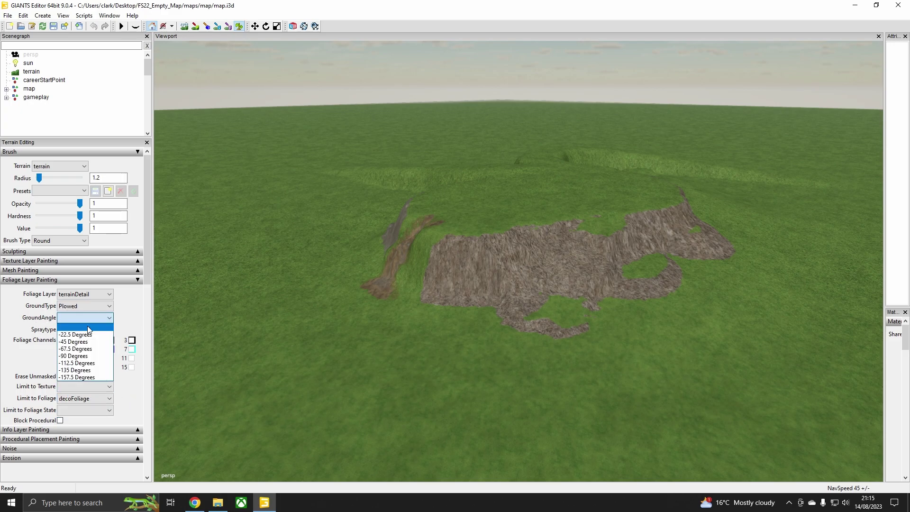
left_click(78, 357)
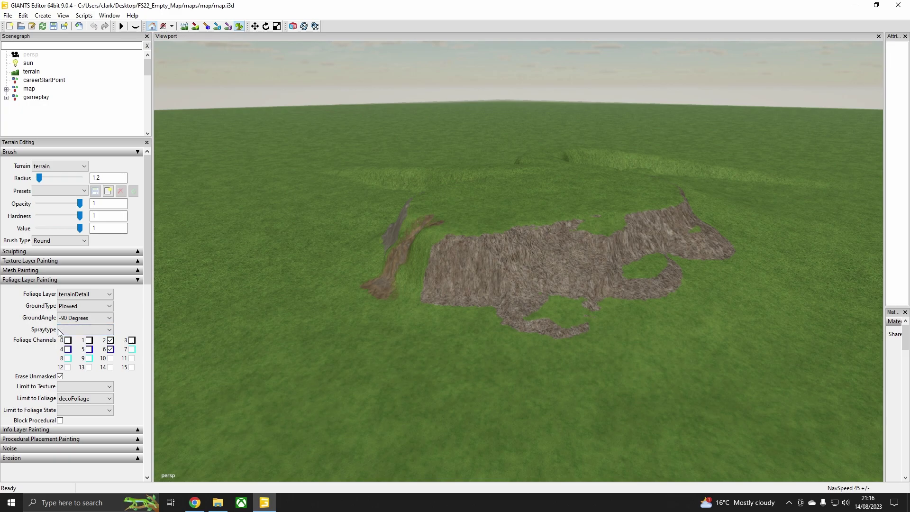
left_click(88, 332)
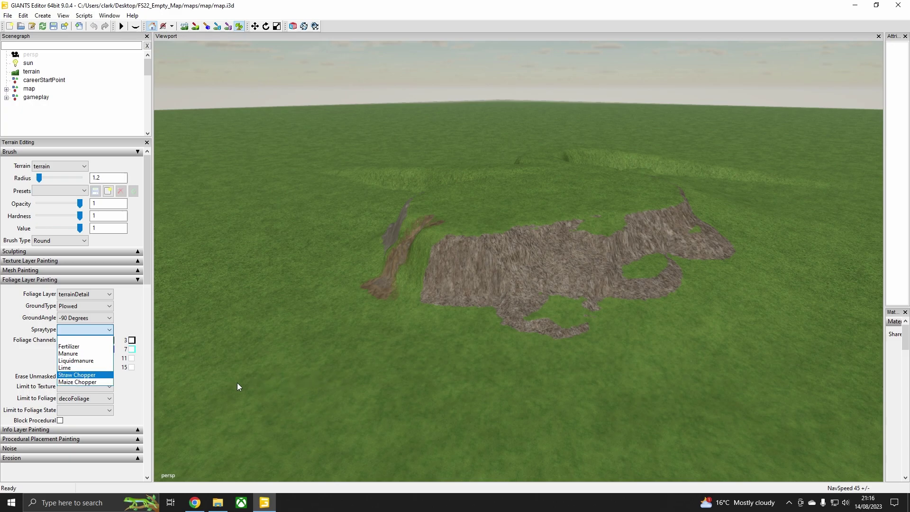
left_click(246, 394)
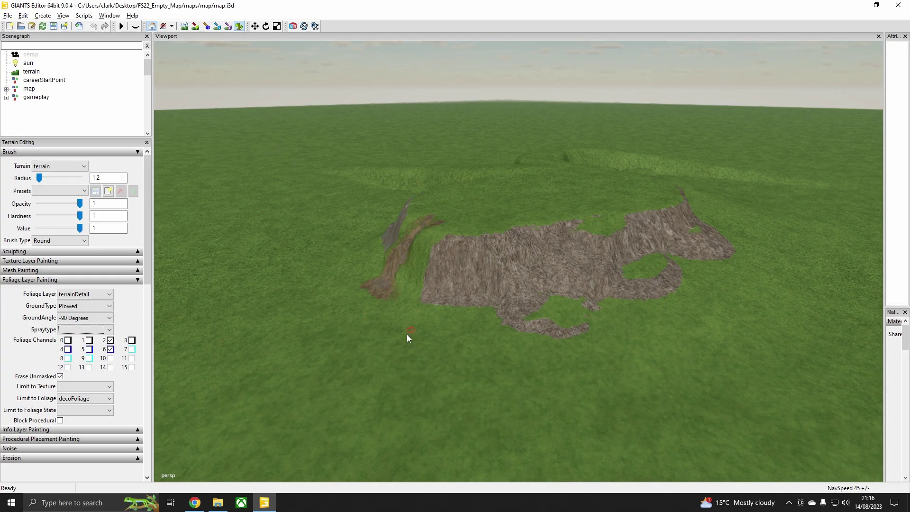
Turn the view to the grassy hillside and set the brush radius to about 21.5.
scroll(426, 312, "up", 10)
right_click_drag(527, 315, 561, 331)
mouse_move(490, 310)
right_mouse_down()
mouse_move(549, 311)
mouse_move(593, 294)
mouse_move(569, 291)
mouse_move(578, 295)
mouse_move(537, 311)
mouse_move(561, 305)
mouse_move(543, 333)
right_mouse_up()
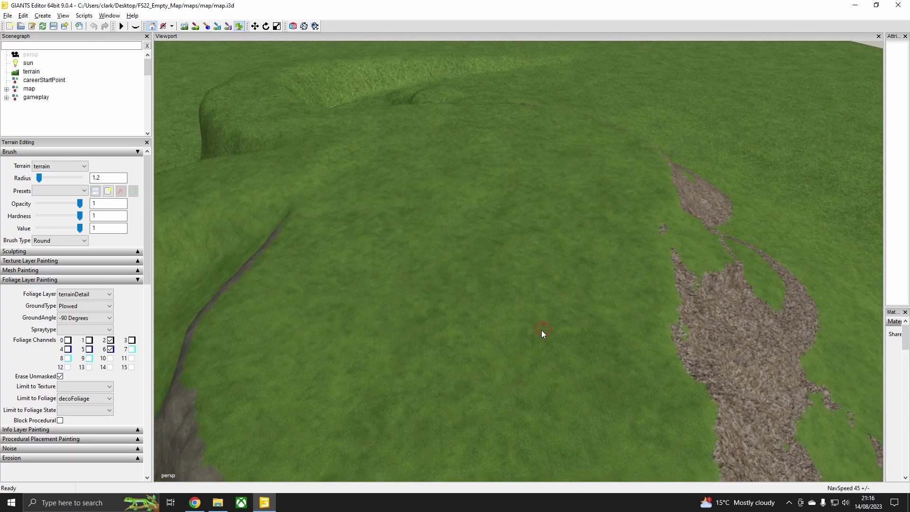
left_click_drag(40, 179, 65, 179)
left_click(53, 178)
Paint a round plowed patch on the grass with the 21.497 radius brush.
scroll(473, 290, "down", 1, "ctrl")
left_click(472, 289)
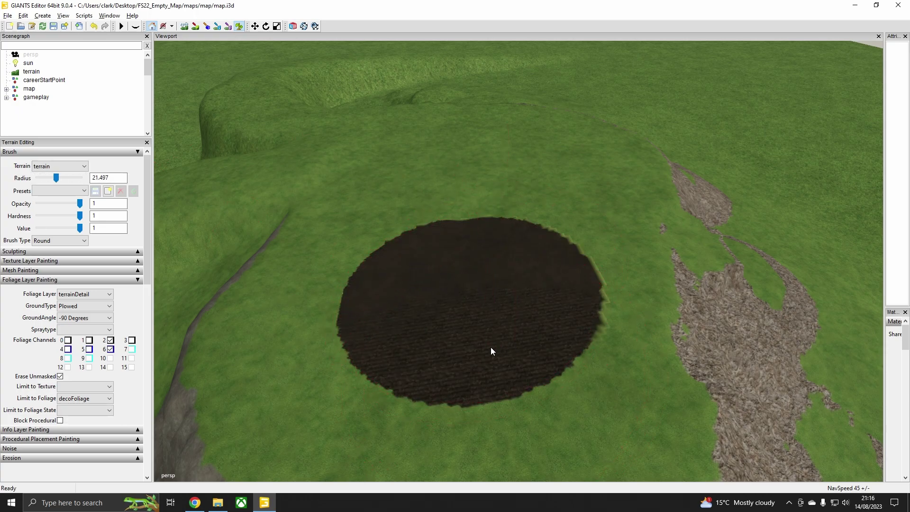
scroll(518, 311, "up", 3)
scroll(519, 314, "down", 5)
mouse_move(447, 295)
right_mouse_down()
mouse_move(541, 275)
mouse_move(583, 248)
mouse_move(529, 203)
mouse_move(522, 224)
mouse_move(446, 231)
mouse_move(440, 220)
mouse_move(467, 241)
right_mouse_up()
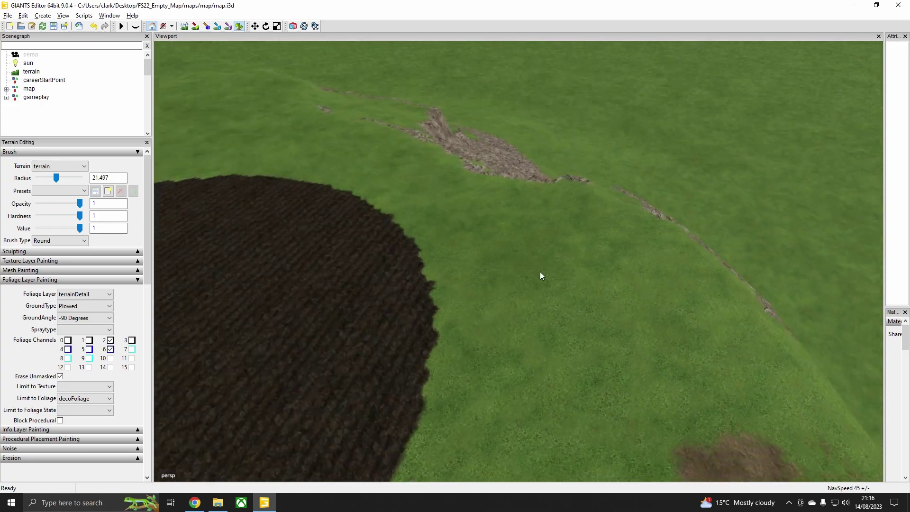
scroll(454, 229, "down", 3)
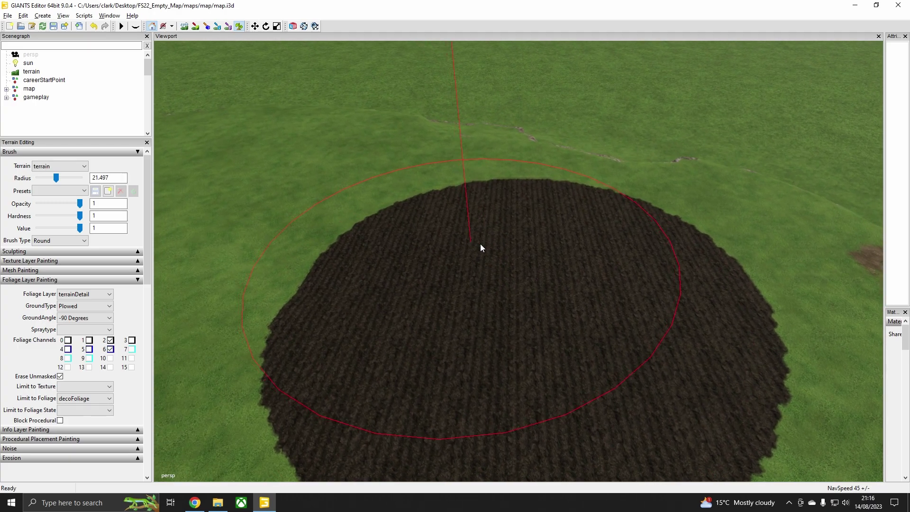
Switch the spray type to Fertilizer and paint a fertilized plowed patch beside the first.
left_click(95, 330)
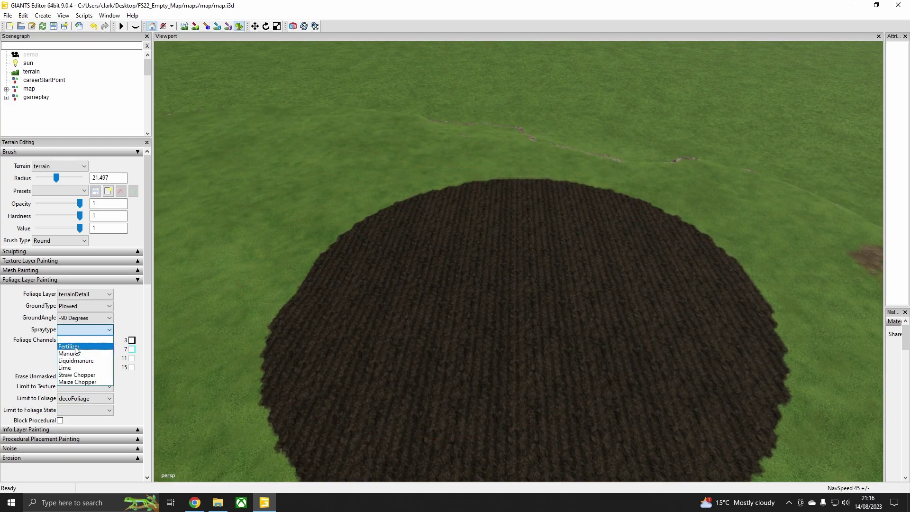
left_click(95, 343)
left_click(255, 261)
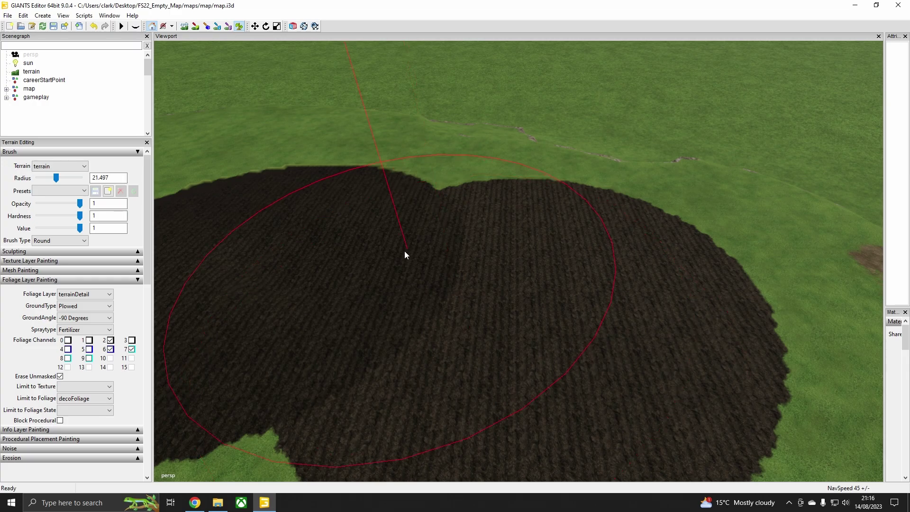
Erase parts of the plowed crescent back to grass and paint plowed ground across the hillside.
mouse_move(452, 228)
left_mouse_down("ctrl")
mouse_move(438, 279)
mouse_move(540, 257)
mouse_move(535, 309)
left_mouse_up("ctrl")
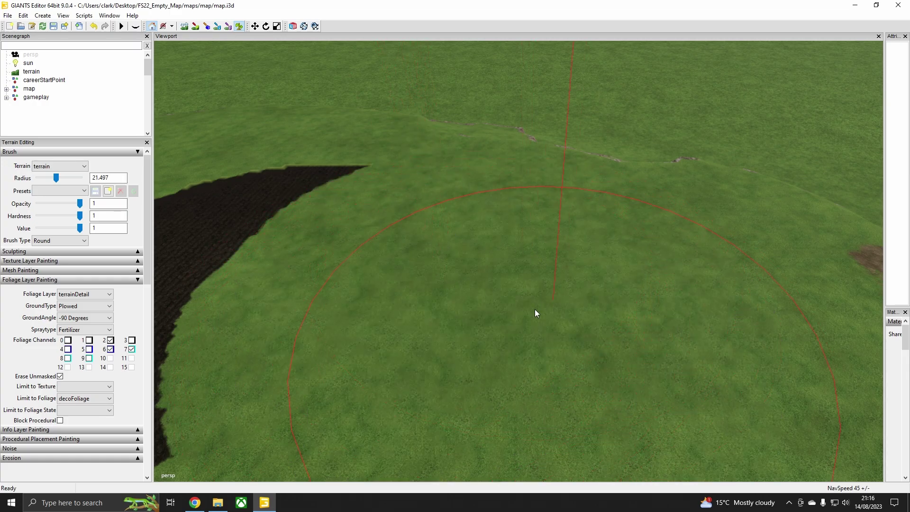
scroll(494, 269, "down", 5)
mouse_move(439, 250)
left_mouse_down("ctrl")
mouse_move(365, 227)
mouse_move(318, 228)
mouse_move(319, 290)
mouse_move(381, 295)
mouse_move(324, 287)
left_mouse_up("ctrl")
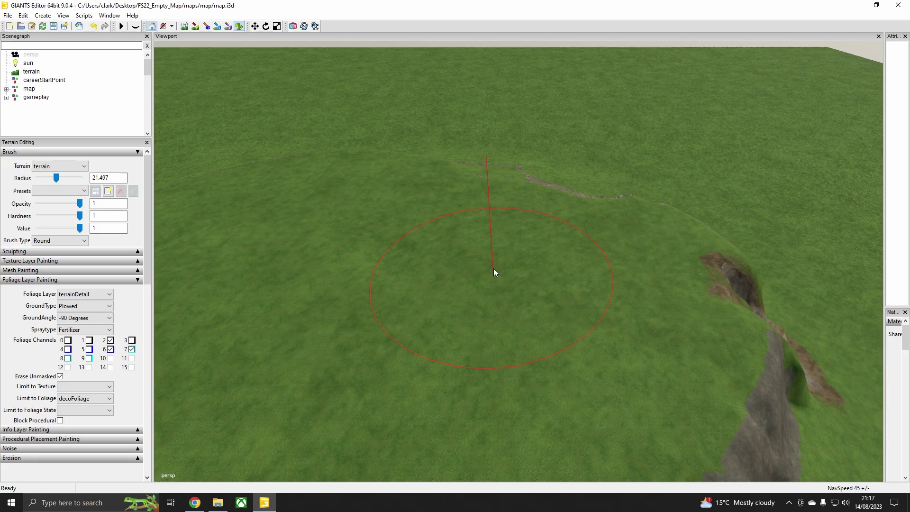
mouse_move(428, 302)
left_mouse_down()
mouse_move(488, 291)
mouse_move(452, 300)
mouse_move(385, 357)
left_mouse_up()
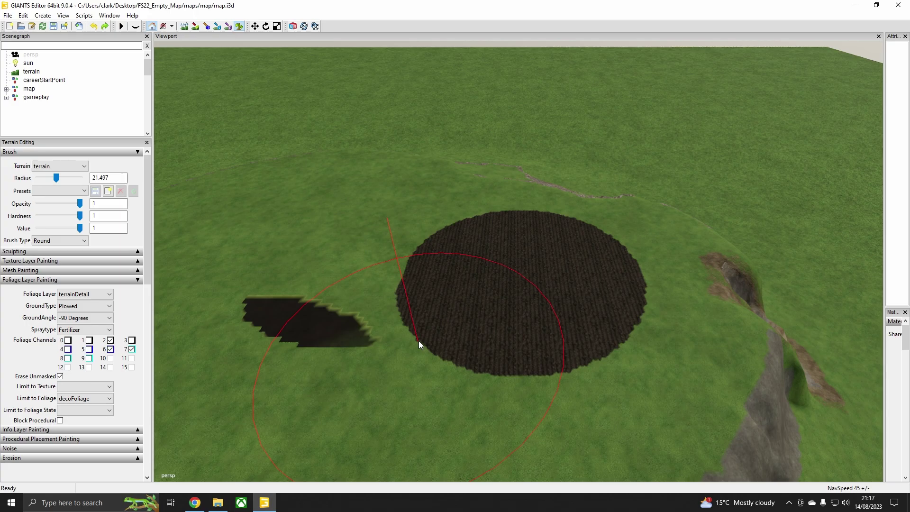
Undo the trial plowed painting, including two test circles painted and reverted.
key("ctrl+z")
key("ctrl+z")
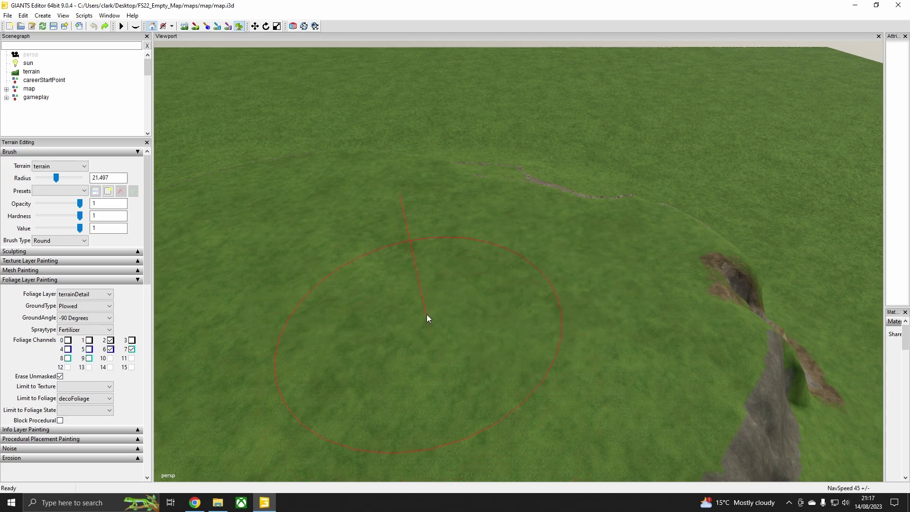
left_click(445, 297)
key("ctrl+z")
left_click(437, 298)
key("ctrl+z")
left_click(89, 308)
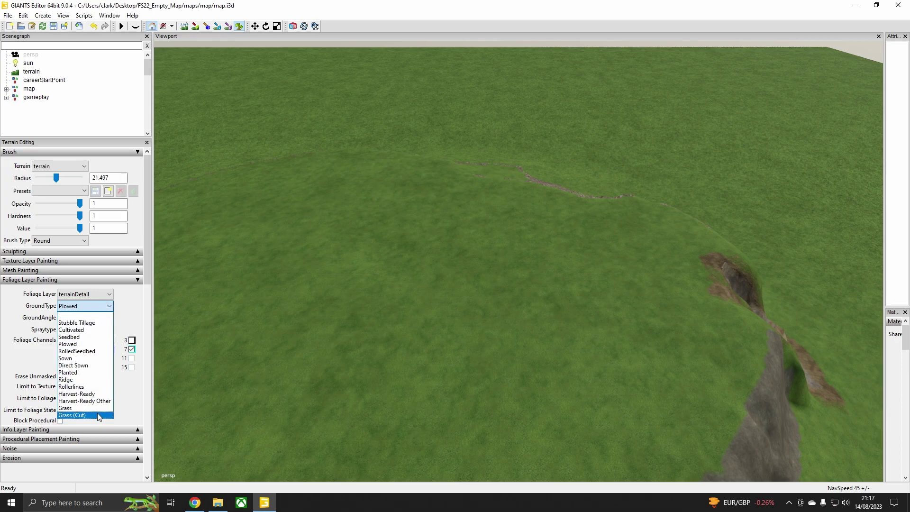
left_click(130, 305)
left_click(79, 318)
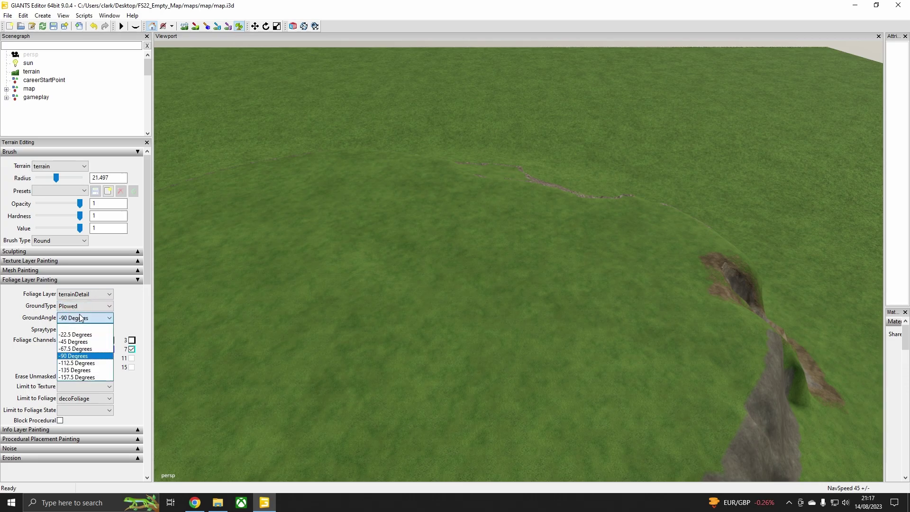
left_click(111, 327)
left_click(101, 330)
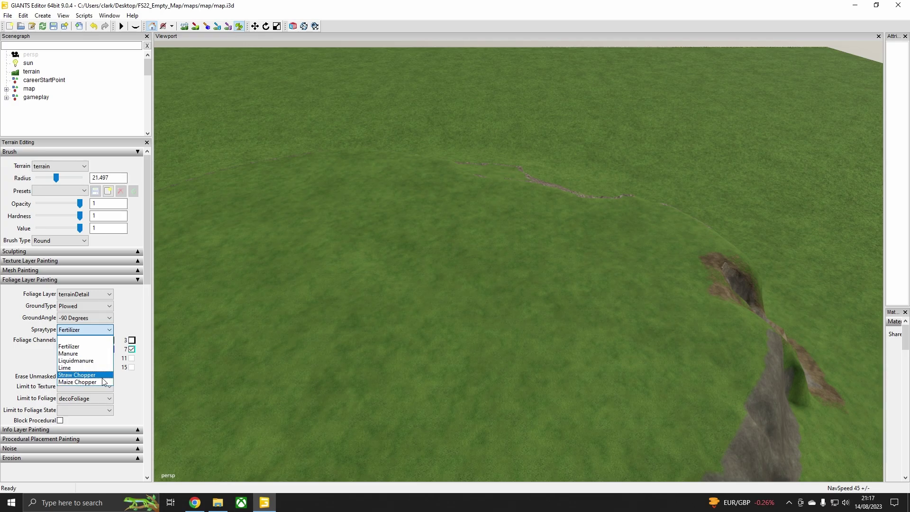
left_click(75, 339)
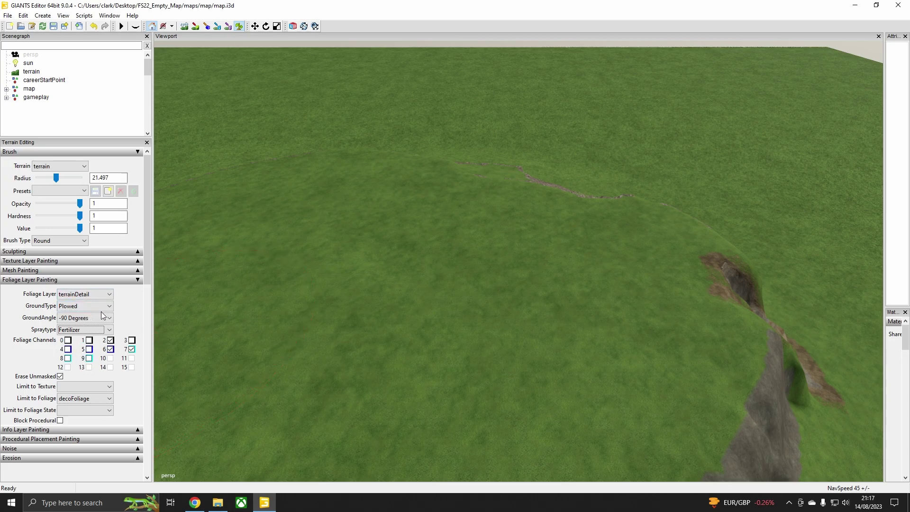
left_click(110, 340)
left_click(110, 341)
Show all foliage layers in the Foliage Layer list, with terrainDetail still current.
left_click(84, 294)
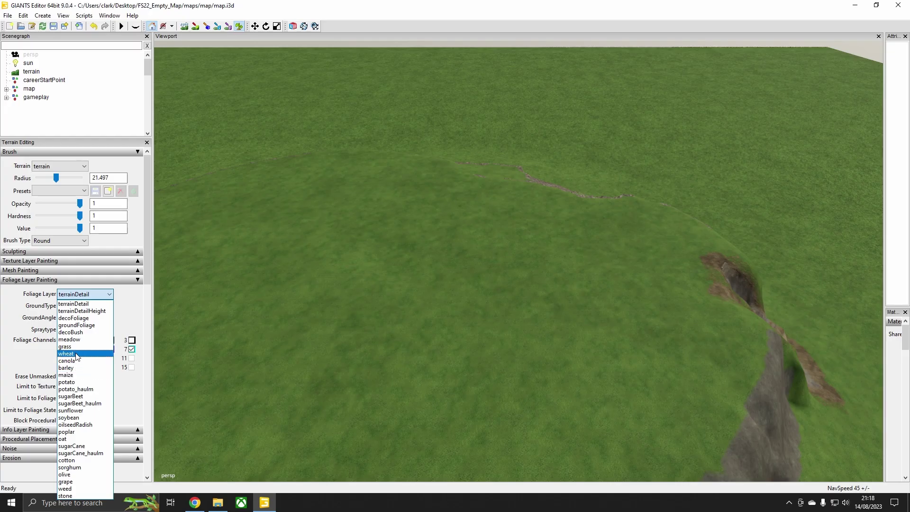
Switch the foliage layer to decoFoliage and list its layer states.
left_click(83, 322)
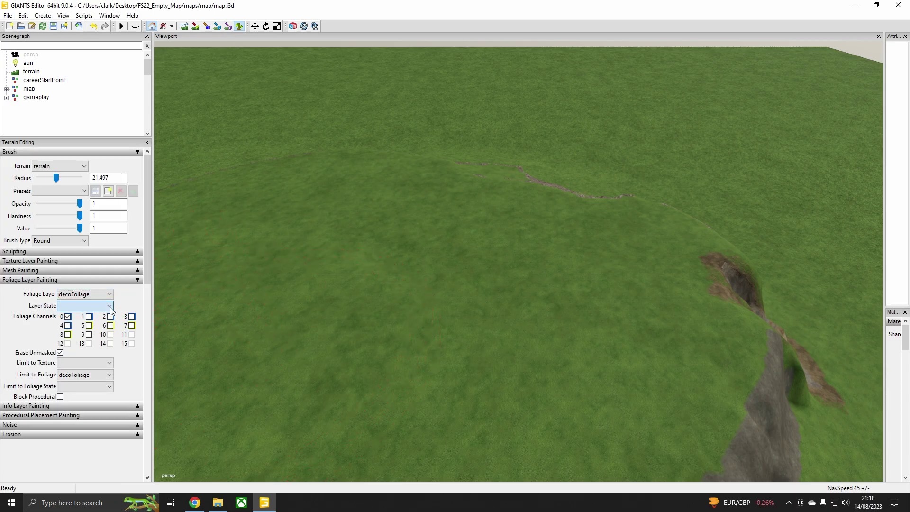
left_click(85, 306)
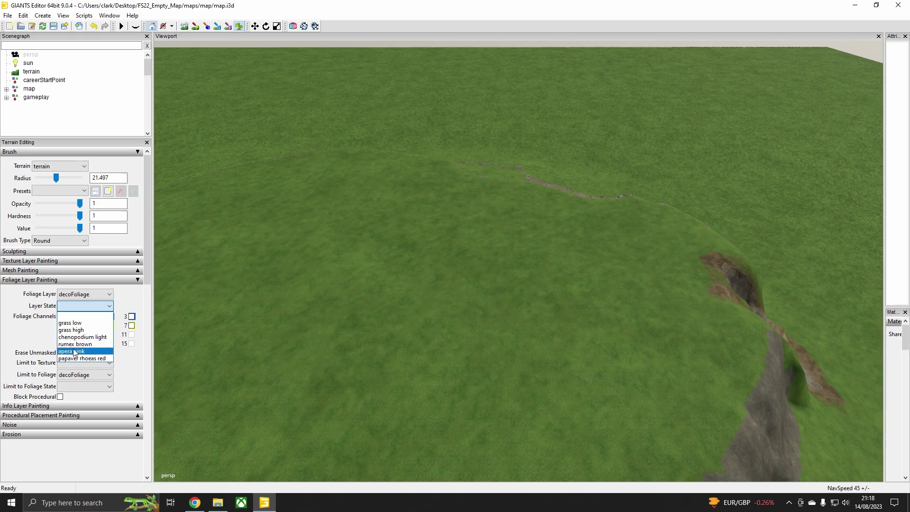